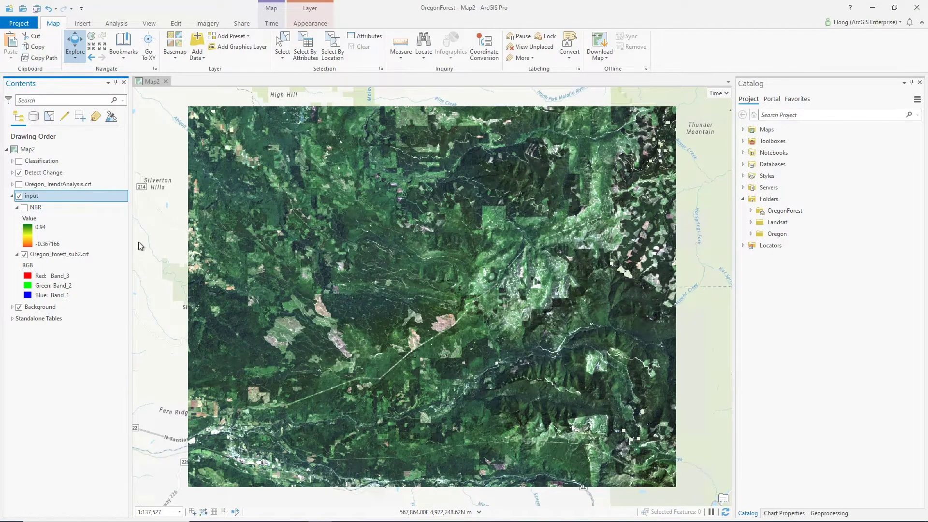
Step: Keep Oregon_forest_sub2.crf at the 1984-07-03 date and switch on the NBR layer
click(78, 256)
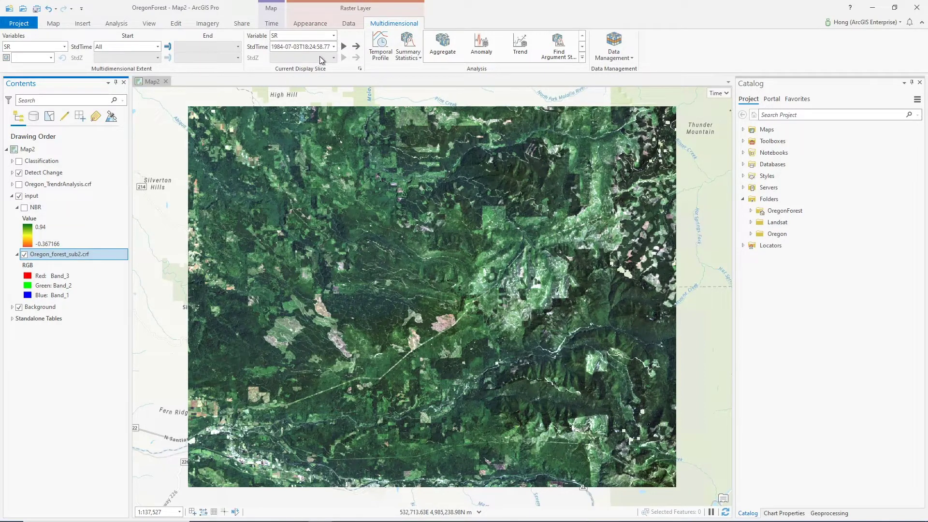
click(333, 47)
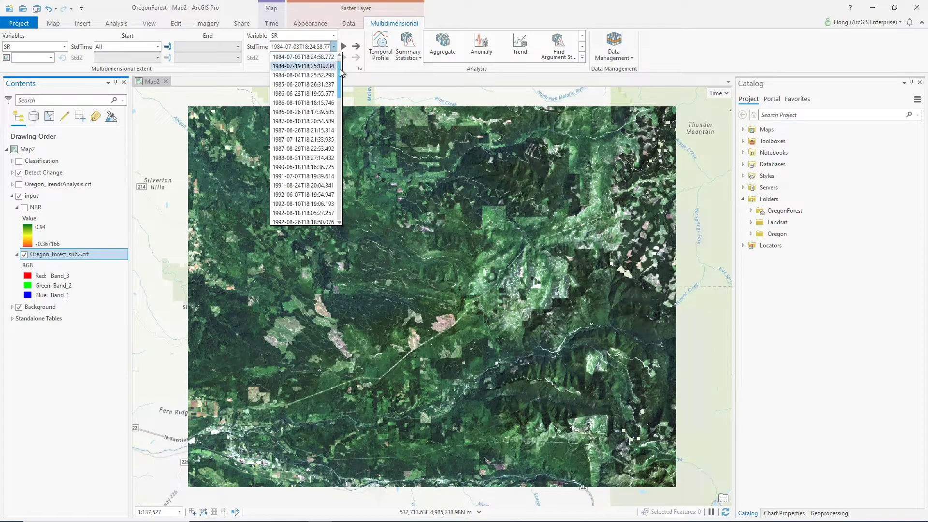
drag(342, 73, 340, 113)
click(388, 80)
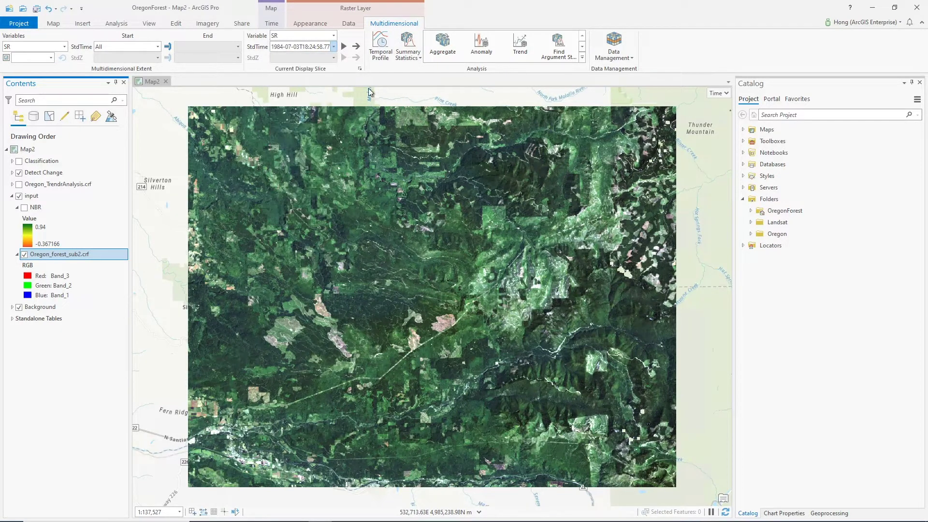
click(24, 208)
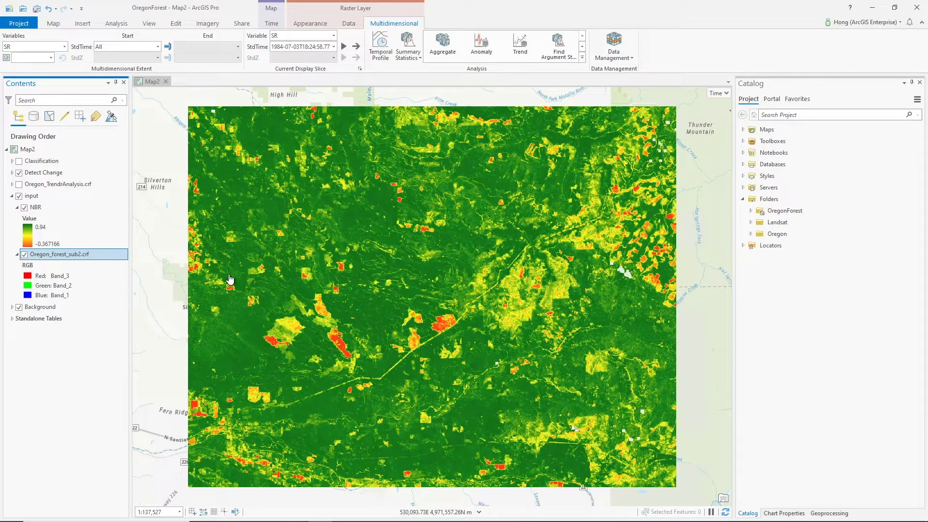
Step: Open Analyze Changes Using LandTrendr with input\NBR as the input raster
click(582, 57)
click(462, 101)
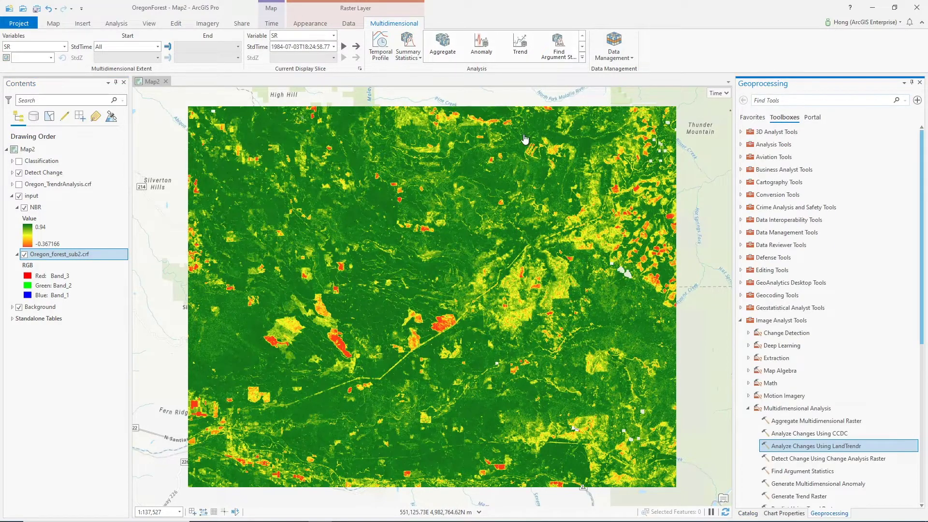
click(815, 446)
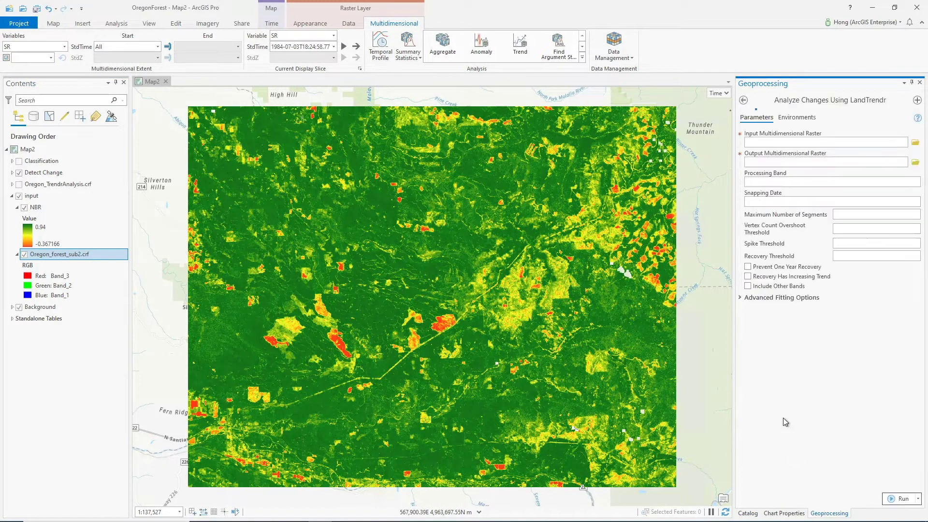
click(904, 142)
click(760, 202)
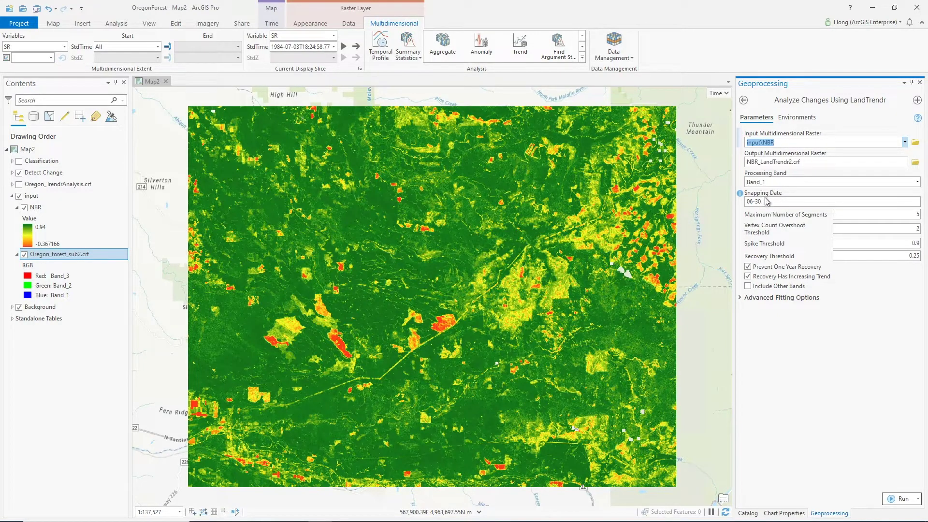
Step: Review the advanced fitting options, return to the toolbox, and expand Oregon_TrendrAnalysis.crf
click(776, 297)
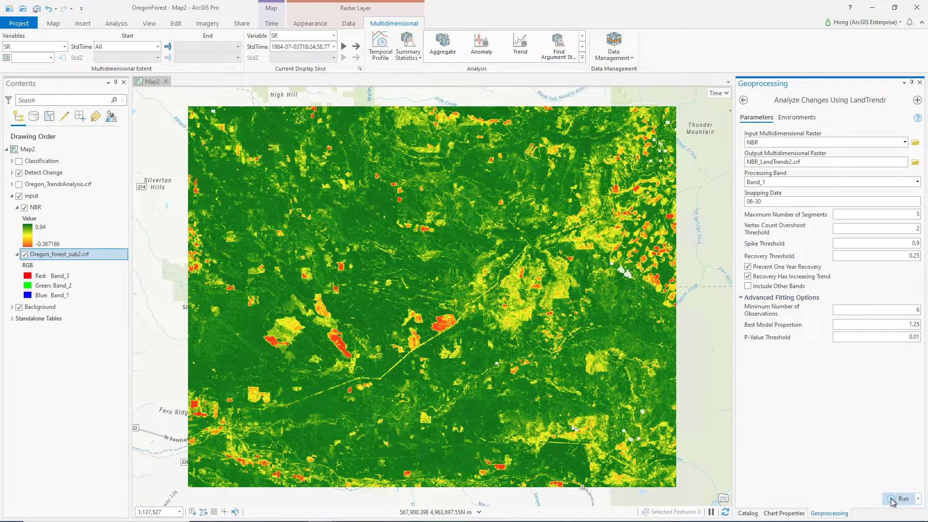
click(744, 101)
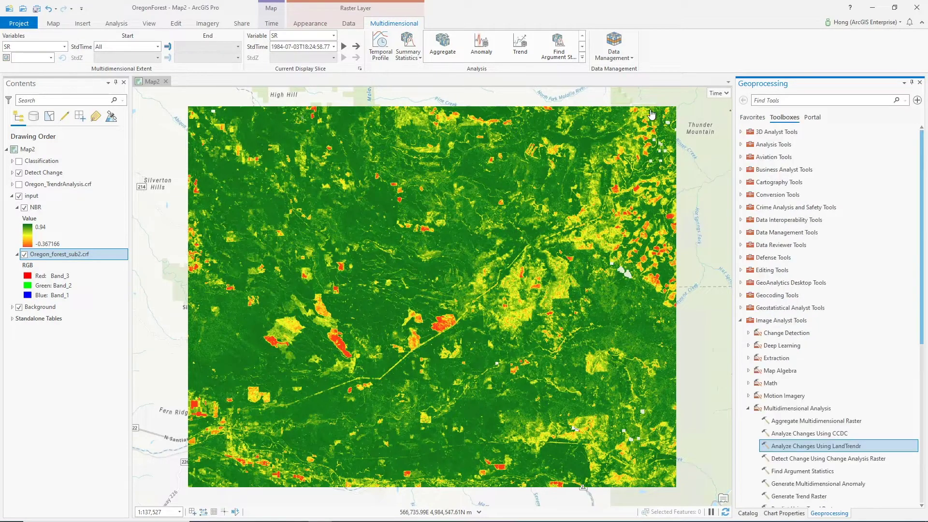
click(11, 184)
Step: Turn on Oregon_TrendrAnalysis.crf and open its Change in Fitted Normalized Burned Index chart
click(19, 185)
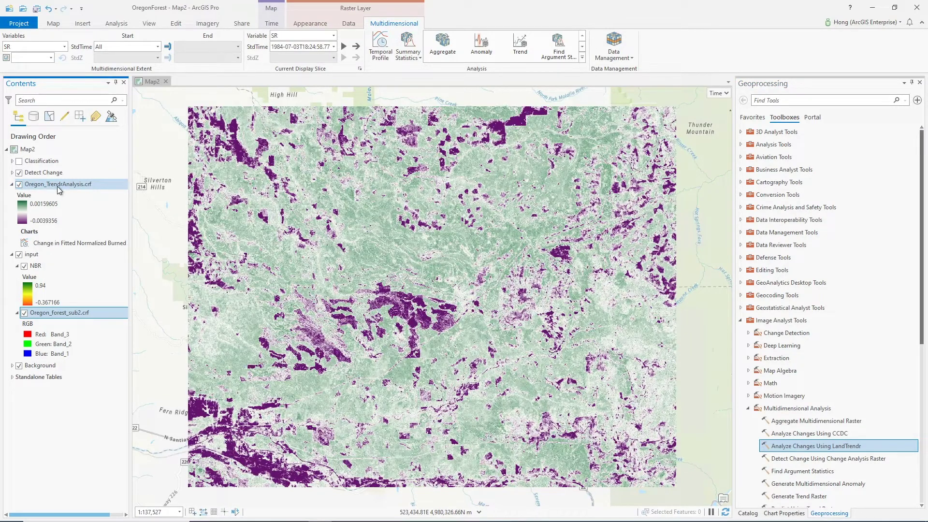
click(57, 186)
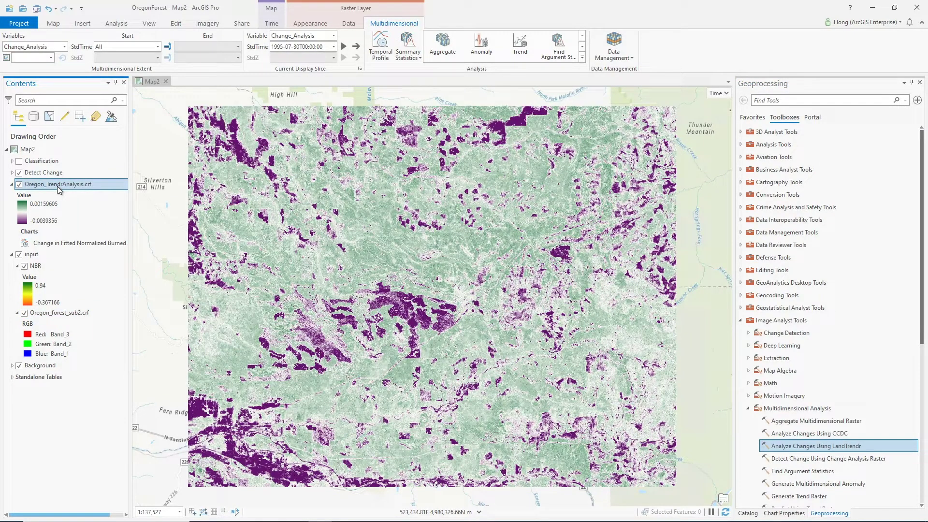
double_click(80, 243)
Step: Chart Band_1_Fitted_Value at a purple disturbed patch picked on the map
click(804, 313)
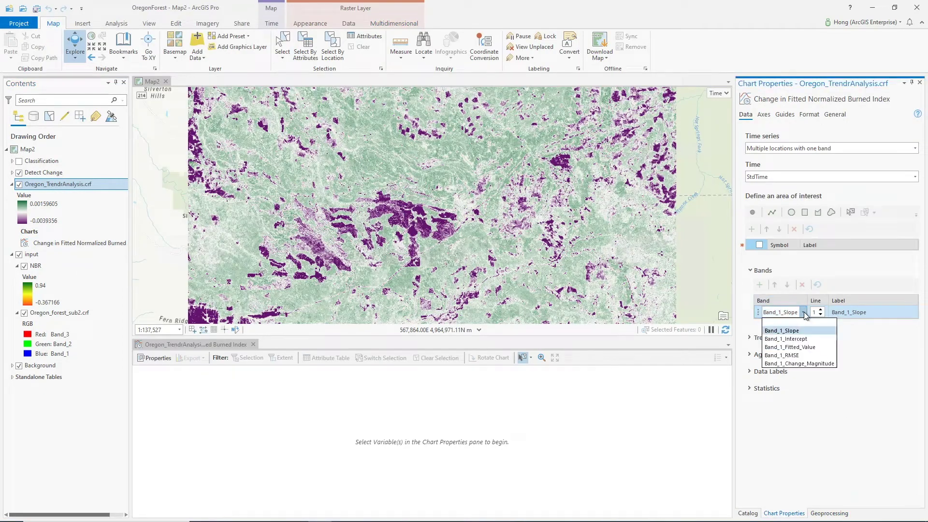
click(804, 346)
click(752, 212)
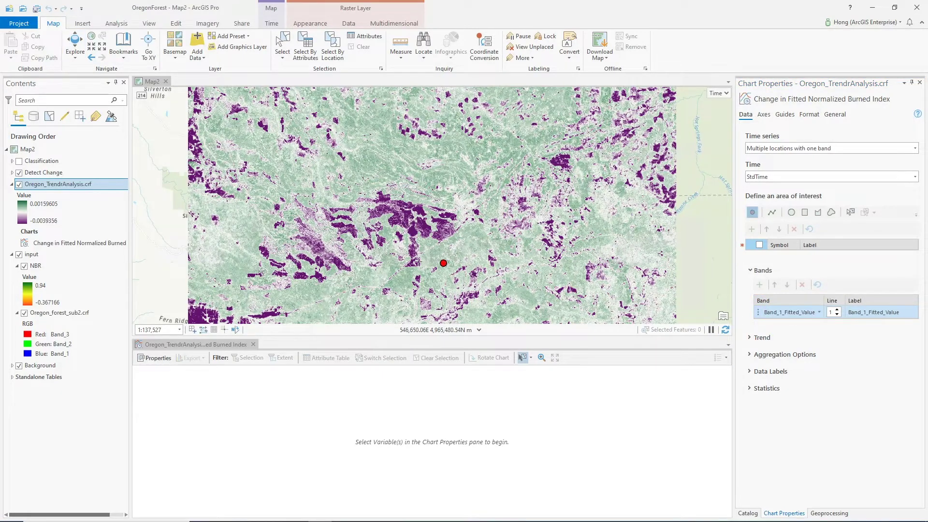
click(315, 247)
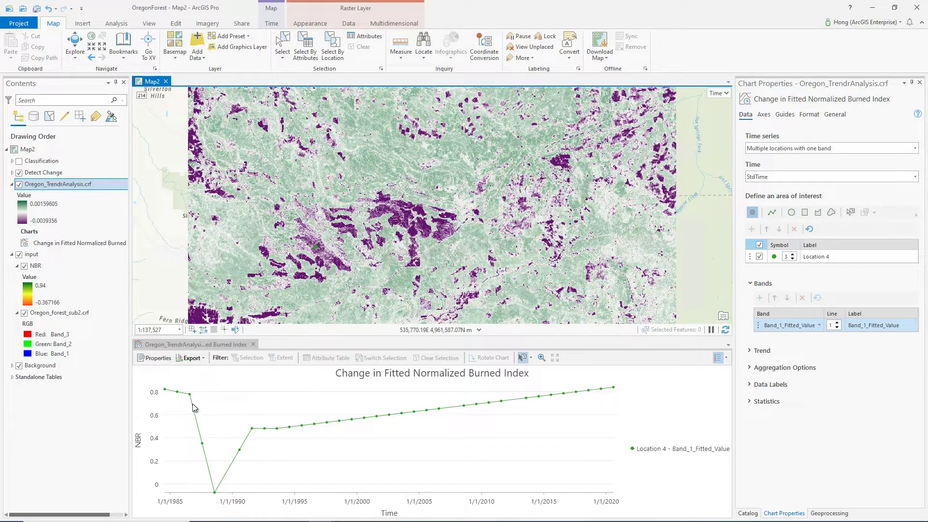
mouse_move(190, 394)
Step: Close the fitted NBR chart and collapse the trend analysis layer's legend
click(919, 82)
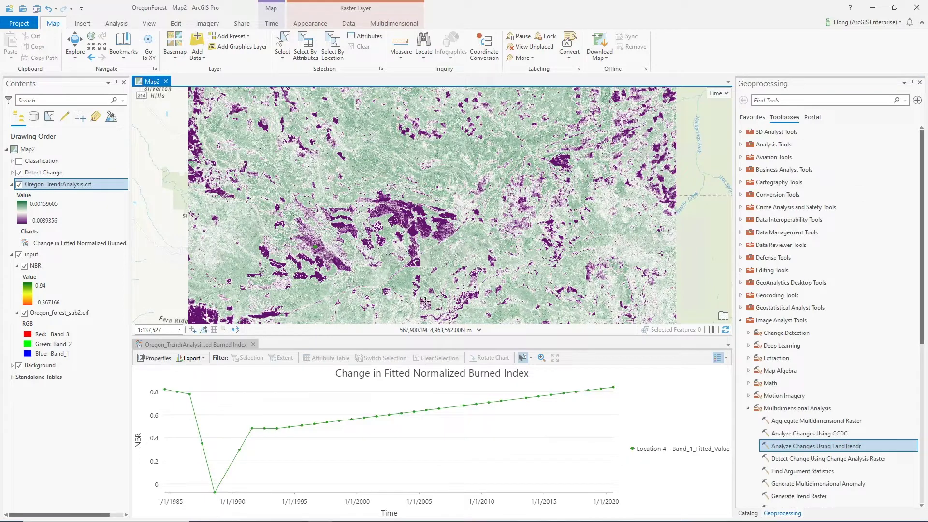
click(253, 344)
click(12, 185)
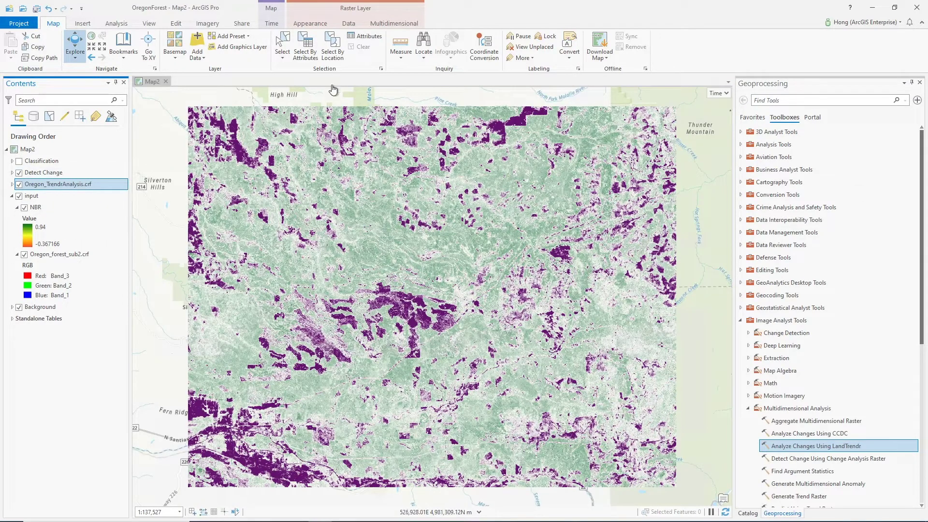
Step: Open Detect Change Using Change Analysis Raster and choose its change direction and change type
click(394, 23)
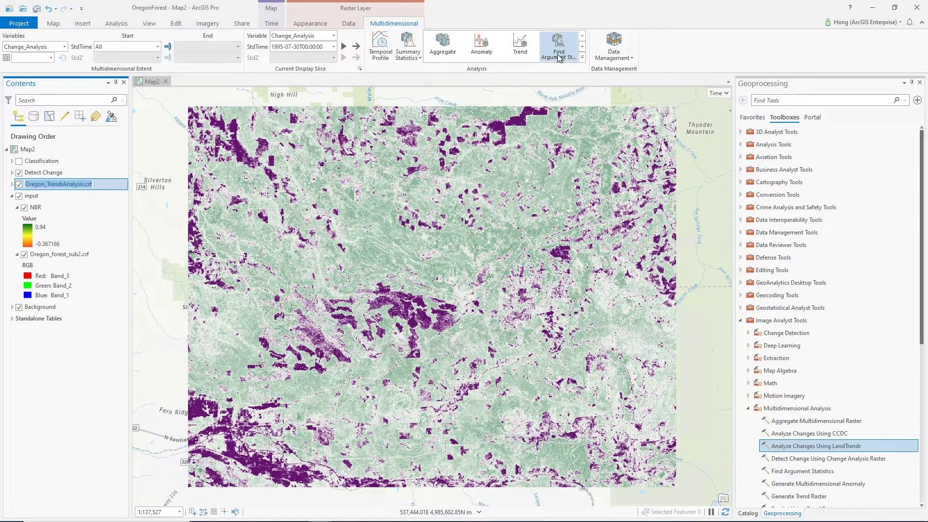
click(582, 58)
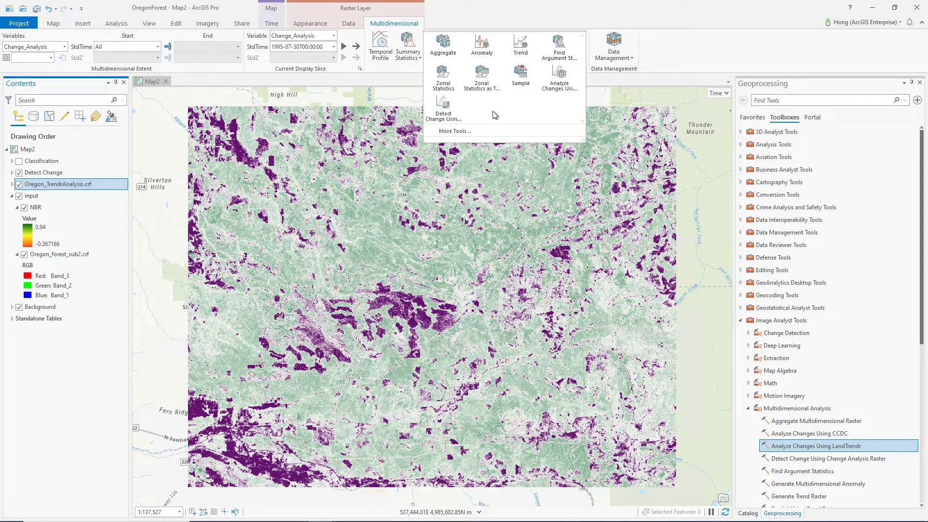
click(450, 119)
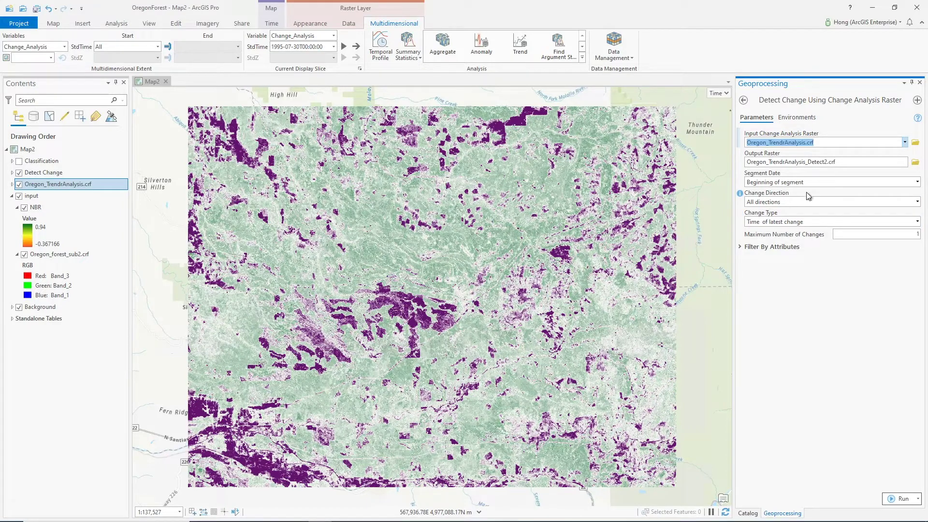
click(916, 201)
click(768, 233)
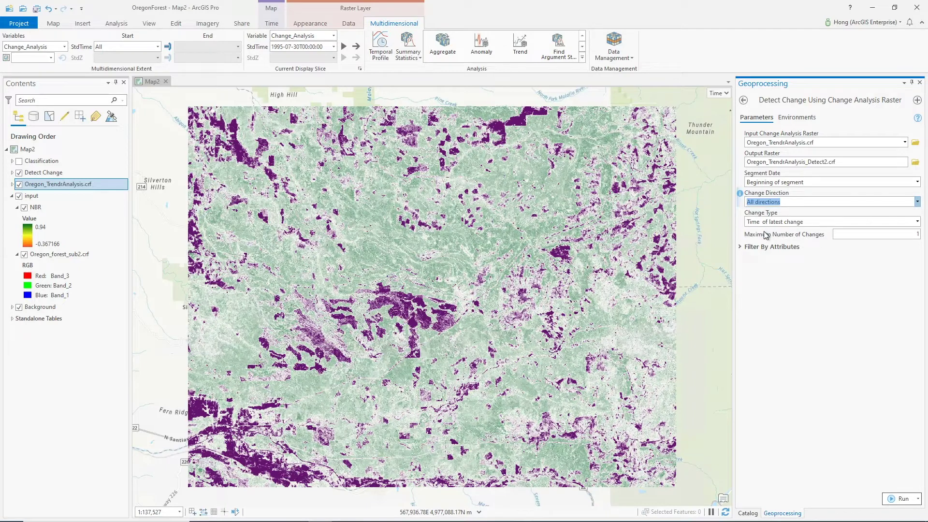
click(917, 222)
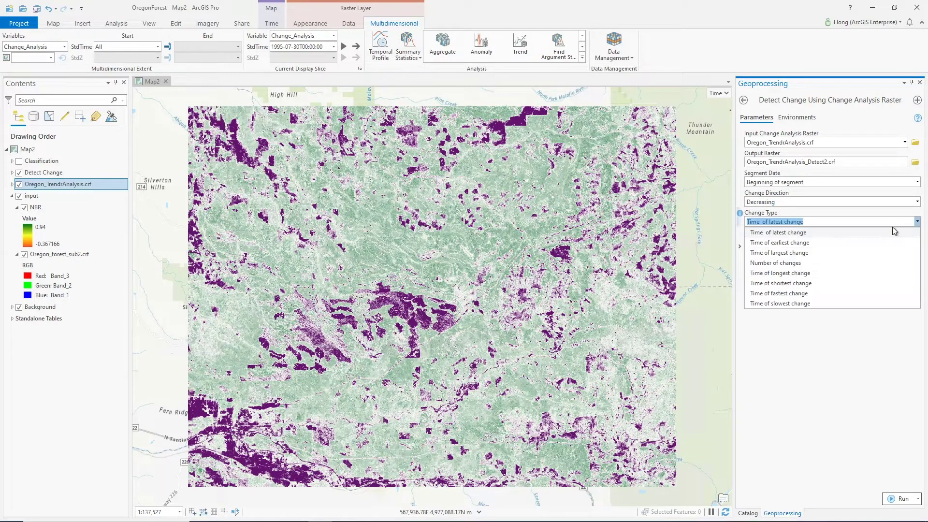
click(790, 243)
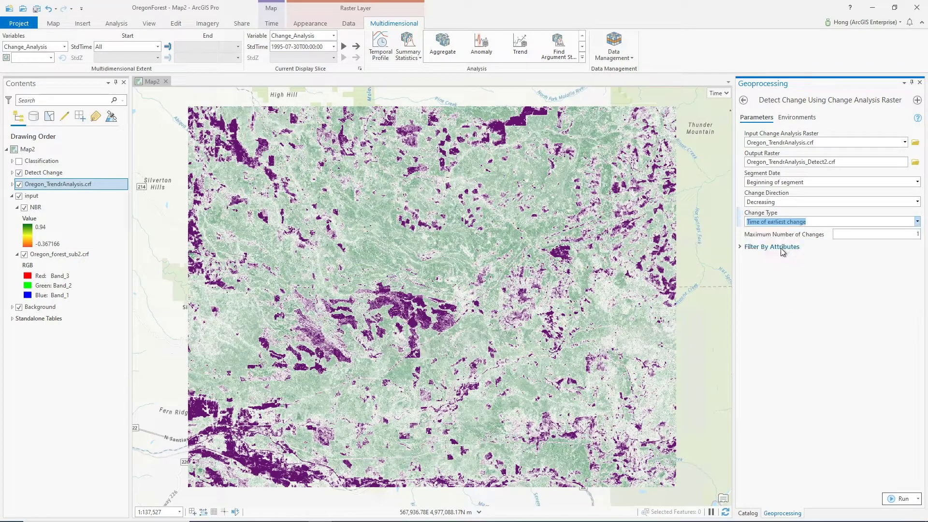
Step: Filter detected changes by duration with a 4-year maximum and also by magnitude
click(780, 247)
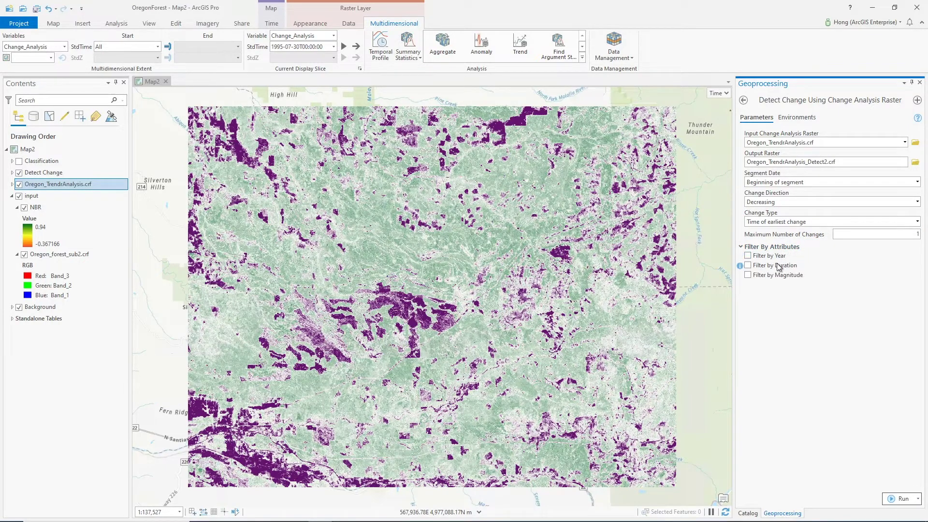
click(776, 266)
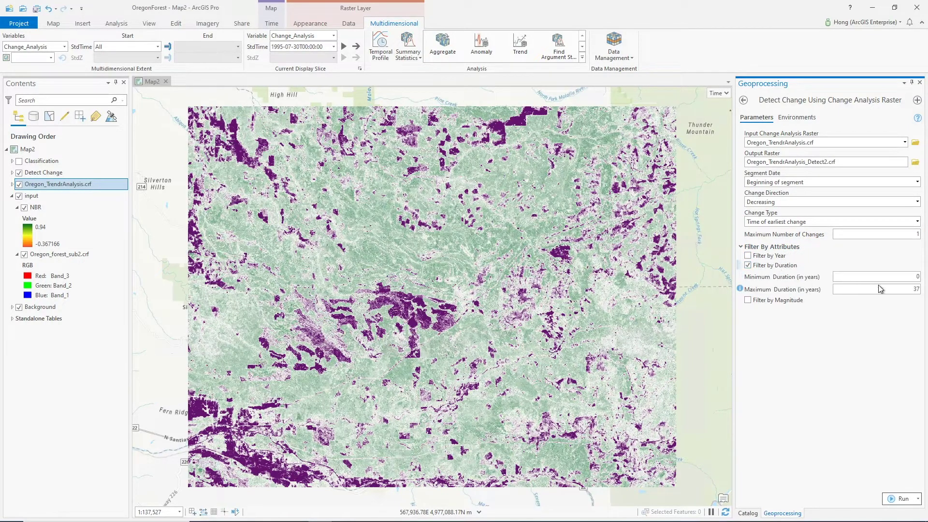
double_click(920, 289)
text(4)
click(793, 302)
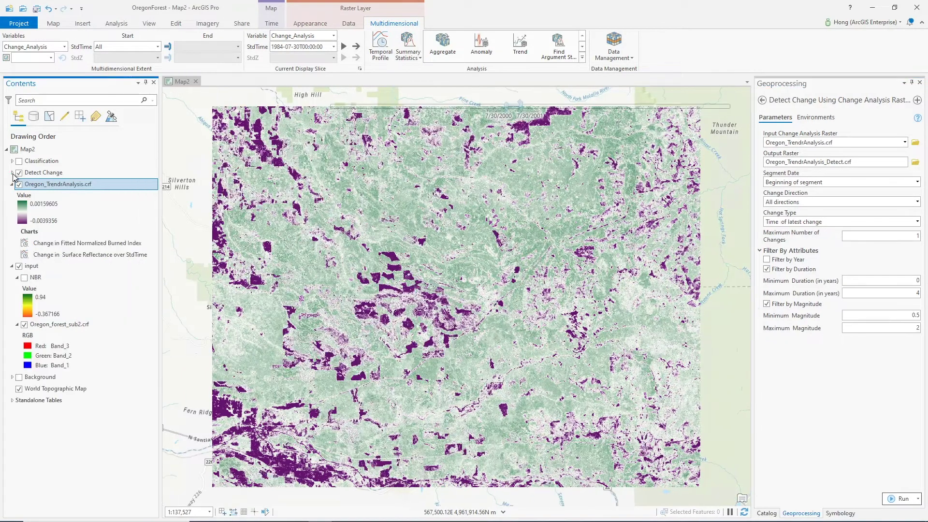
click(12, 173)
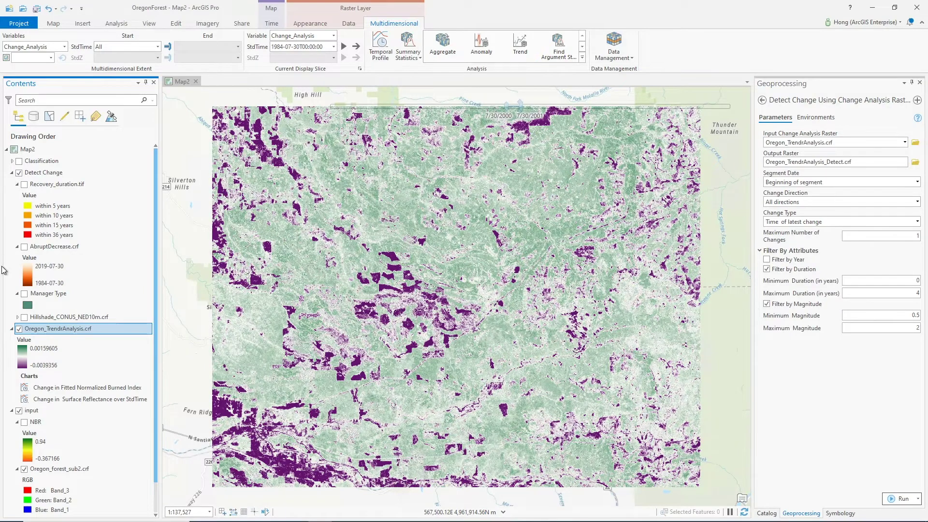
Step: Swap the trend layer for AbruptDecrease.crf and check change dates at several disturbed patches
click(19, 329)
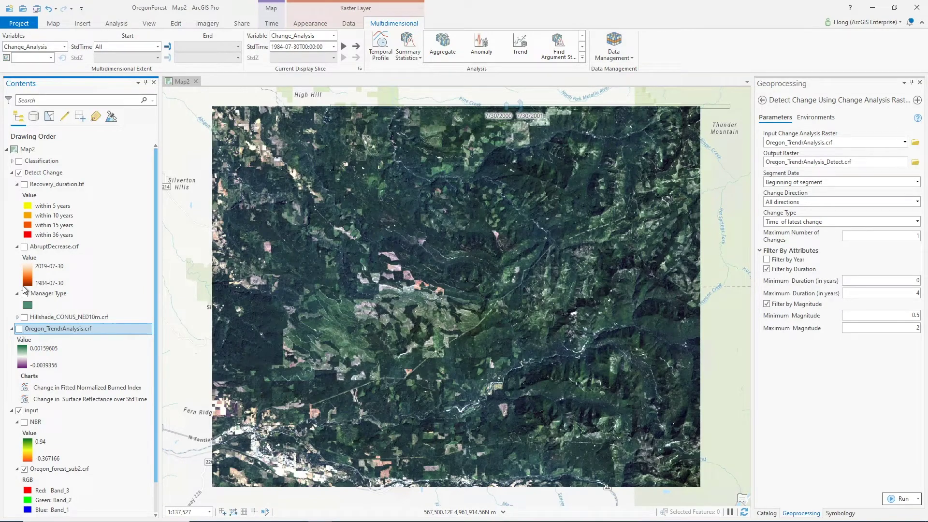
click(24, 247)
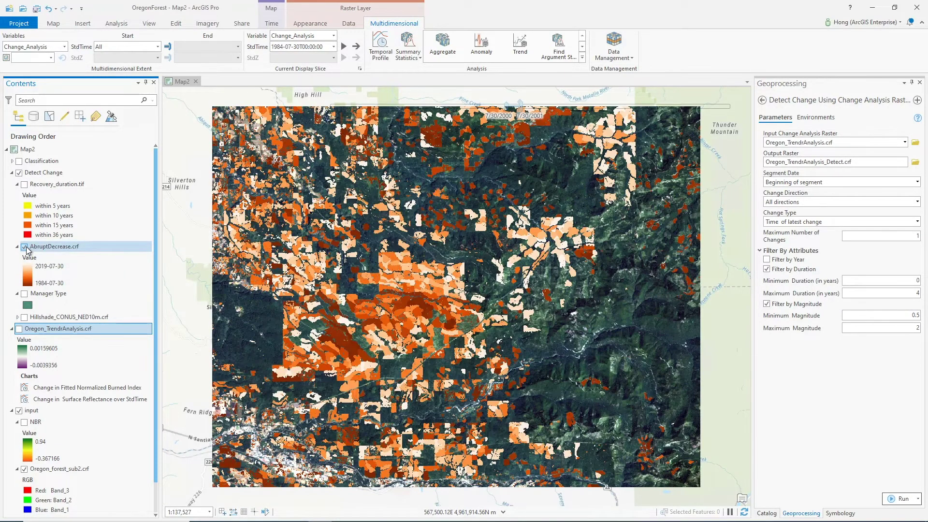
click(46, 248)
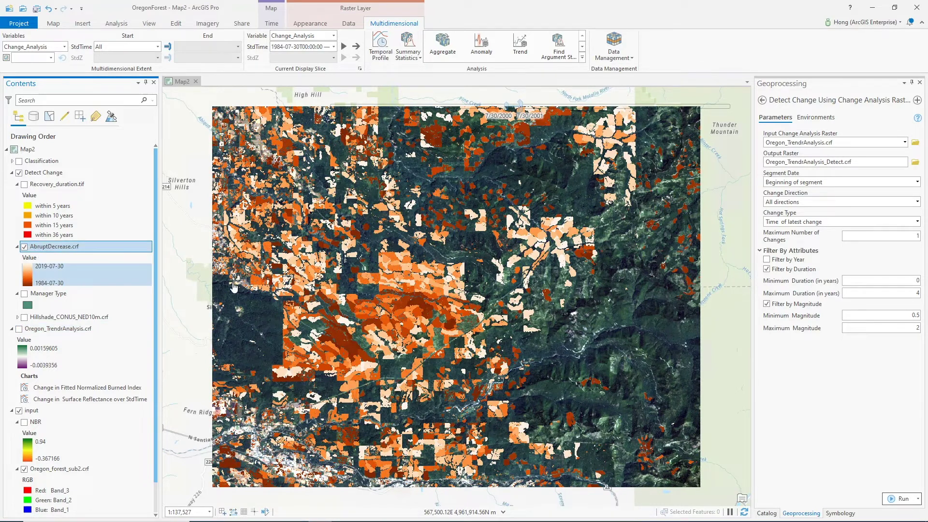
click(422, 307)
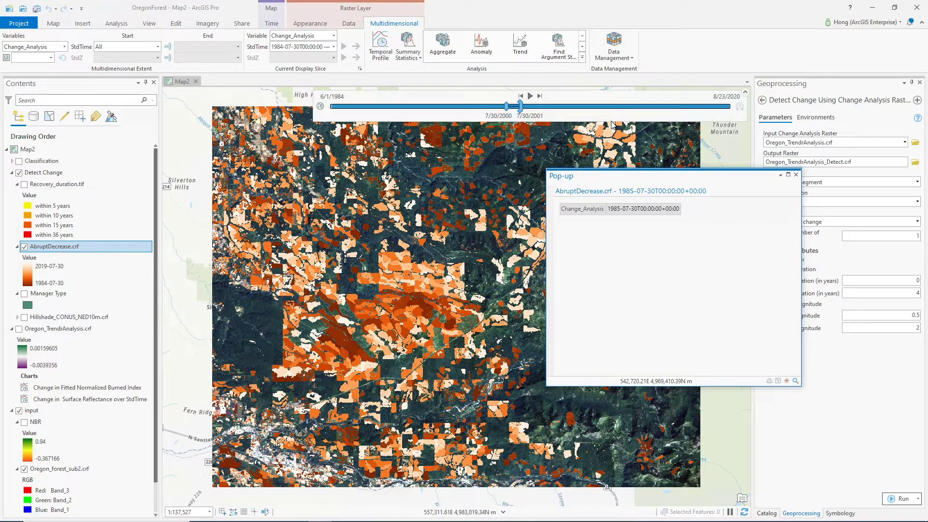
click(611, 136)
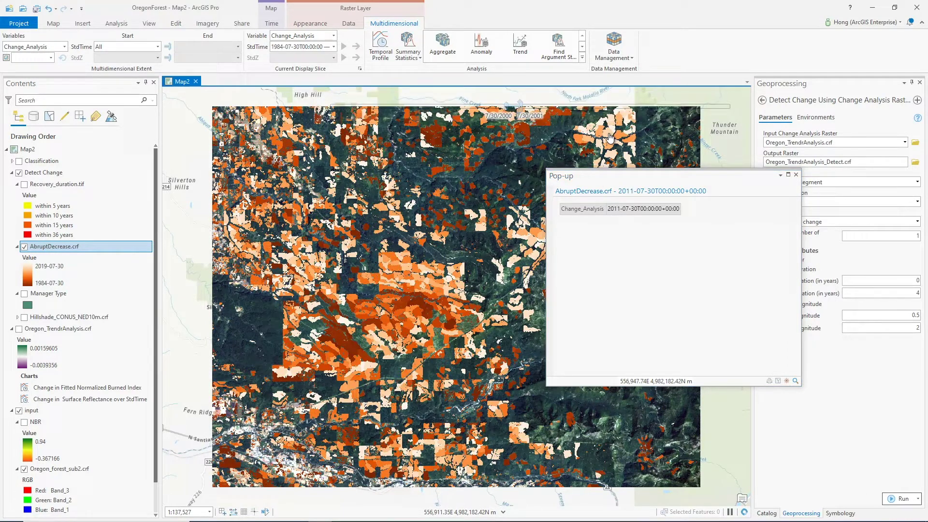
click(610, 138)
click(613, 127)
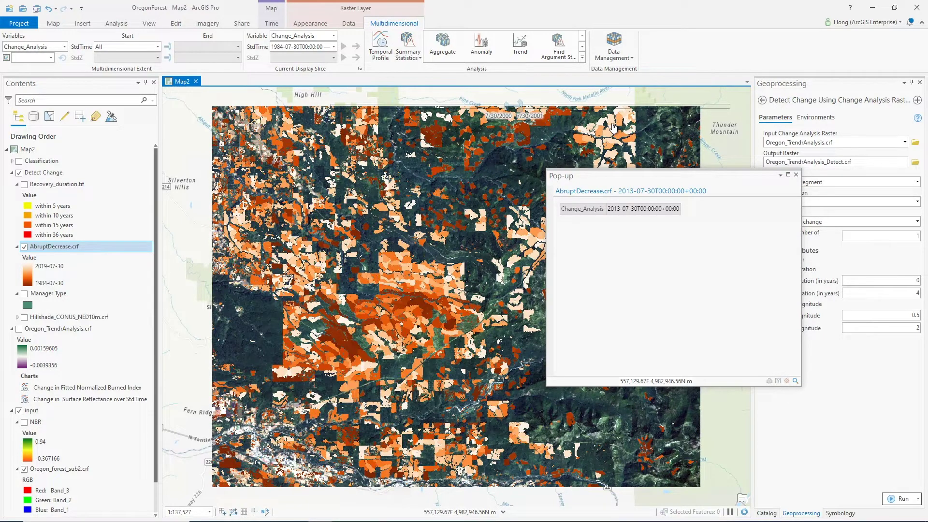
Step: Close the pop-up and hide the input satellite imagery
click(796, 175)
click(24, 468)
click(12, 410)
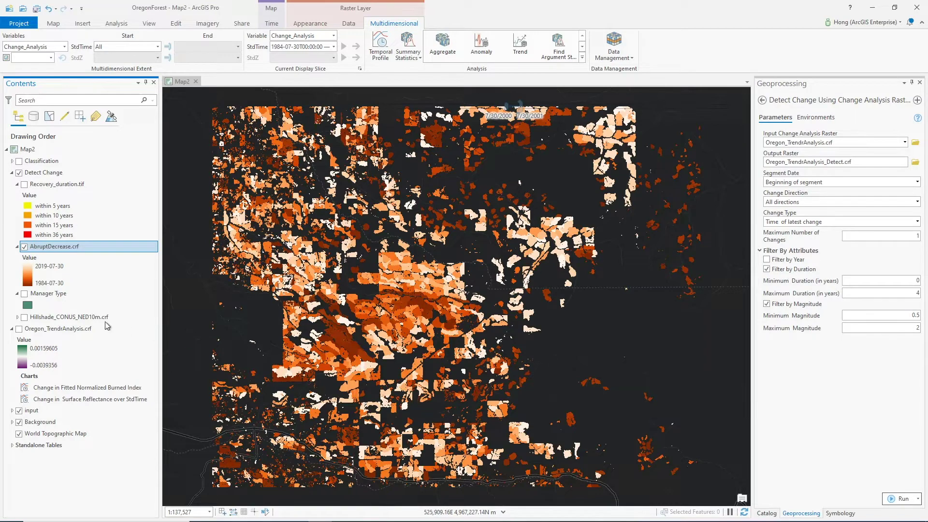
Step: Show the Manager Type layer in Contents
click(25, 294)
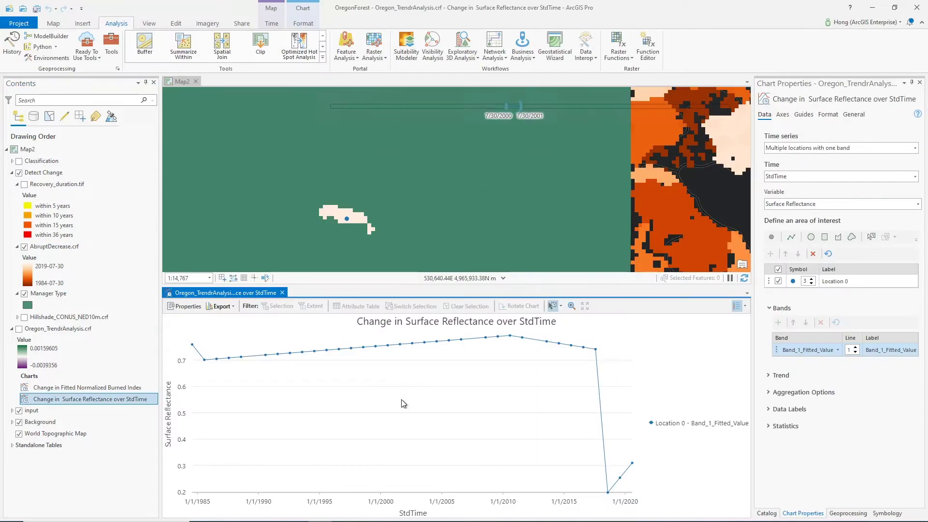
mouse_move(596, 350)
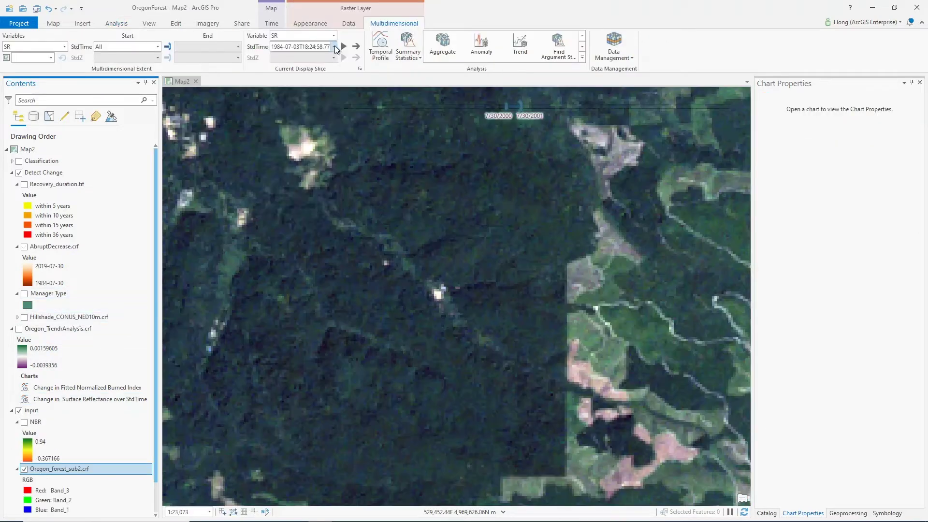
Step: Step the imagery through 2017, 2018, 2019 and 2020, then show Recovery_duration.tif over it
click(335, 46)
scroll(305, 145, down, 5)
click(300, 125)
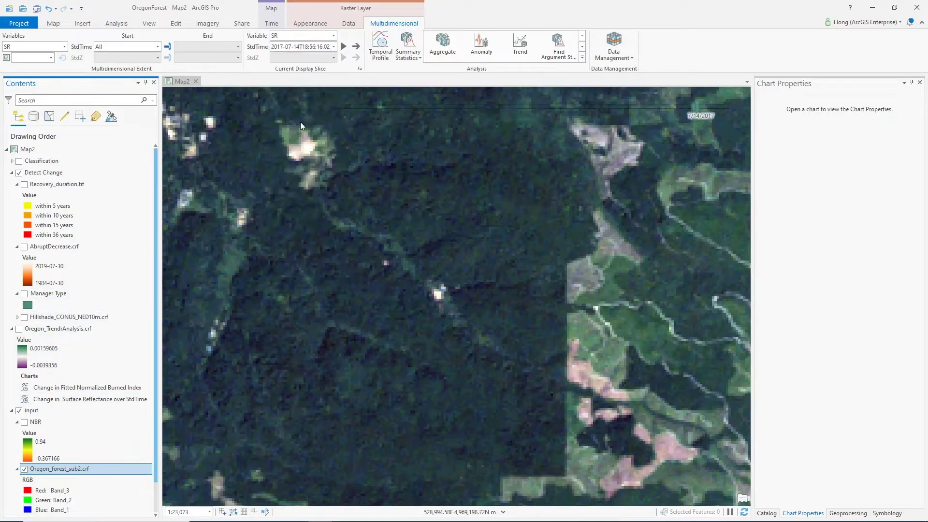
click(333, 47)
click(302, 149)
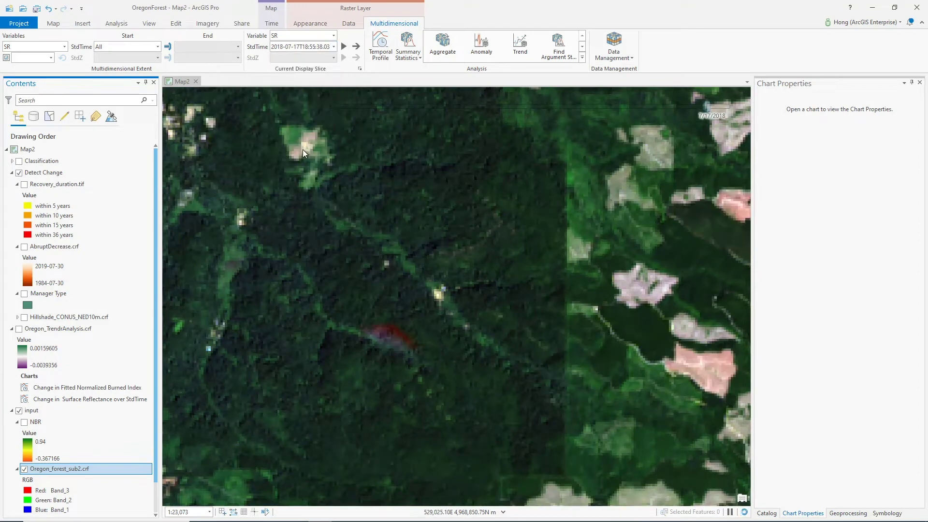
key(Down)
click(334, 47)
click(304, 205)
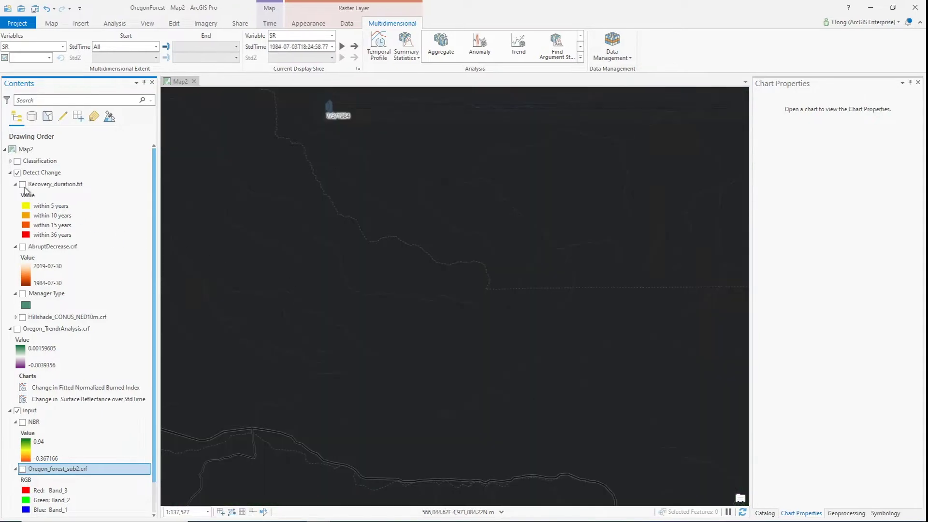
click(22, 185)
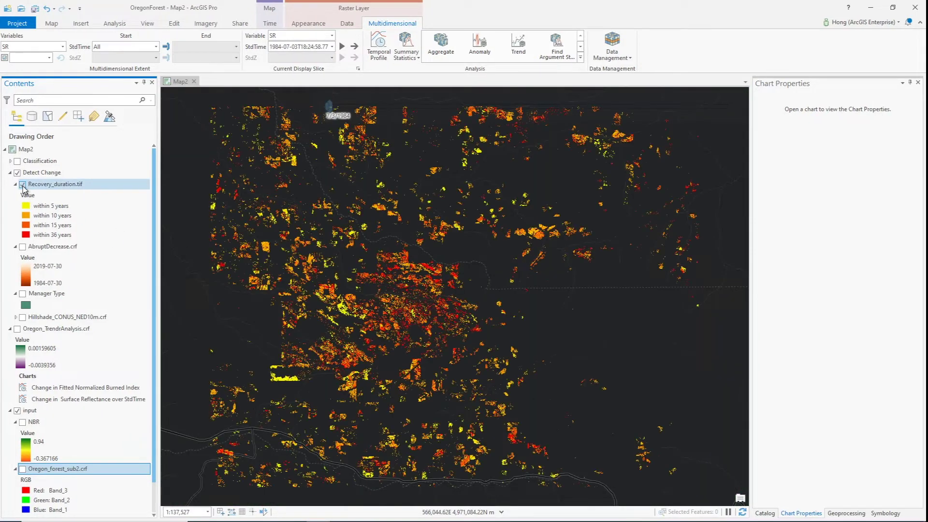
click(23, 469)
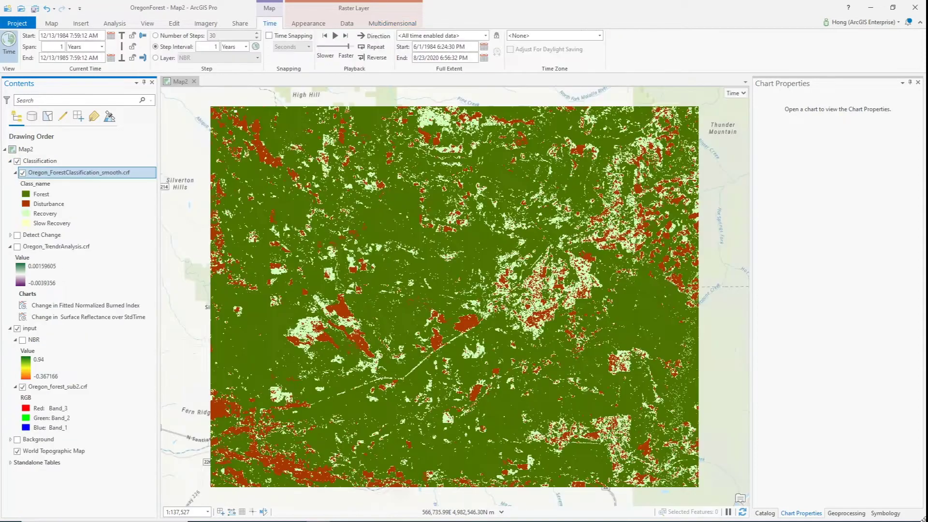
Step: Play the classification map through time, pause at 2003–2004, and swipe to compare with imagery
click(732, 95)
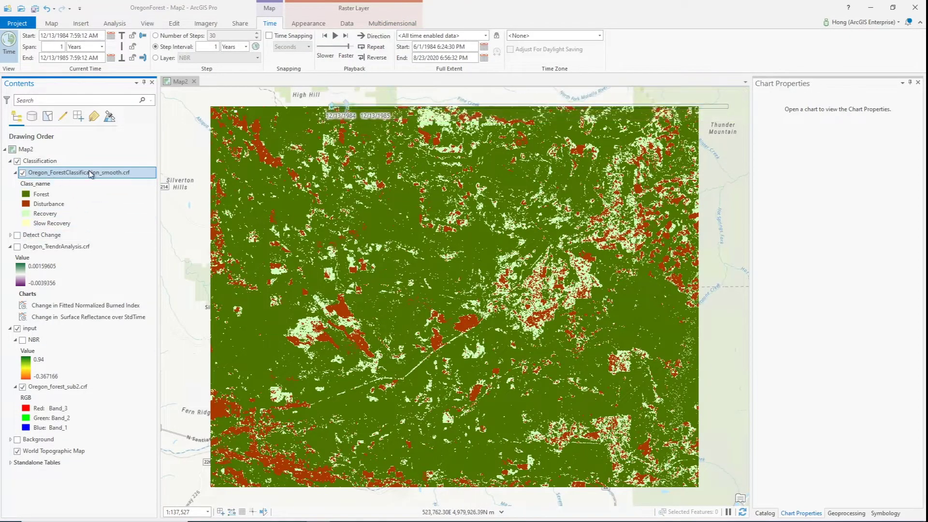
mouse_move(342, 110)
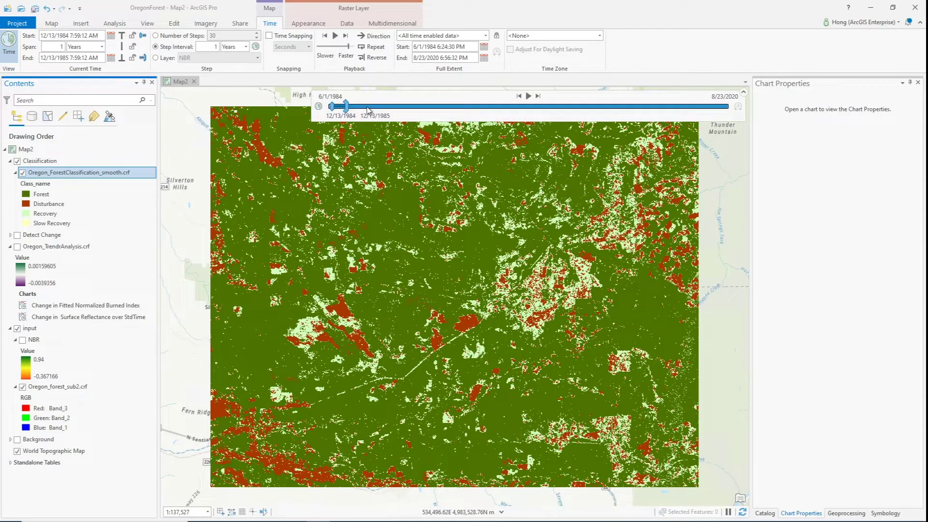
click(529, 97)
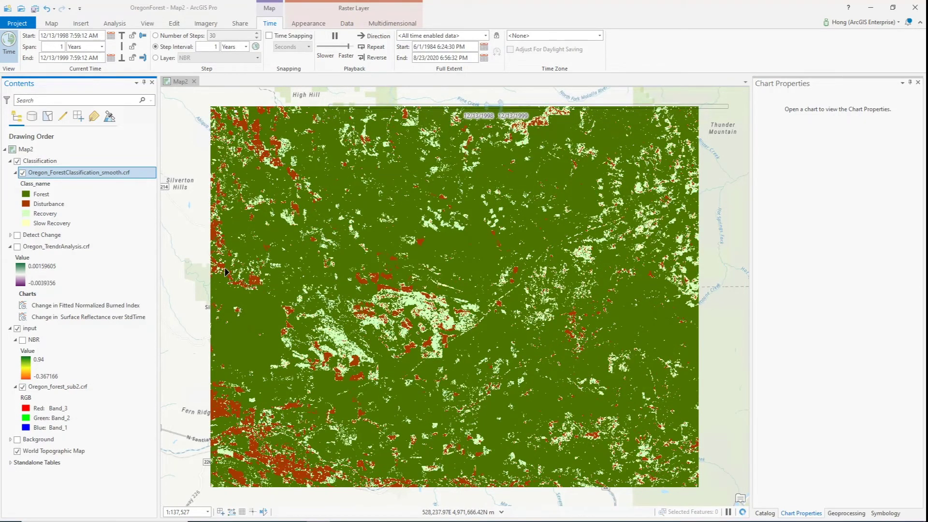
click(528, 96)
drag(238, 230, 211, 290)
Step: Run Summarize Categorical Raster on Oregon_ForestClassification_smooth.crf with output table 'summary'
click(392, 23)
click(580, 57)
click(443, 131)
double_click(826, 428)
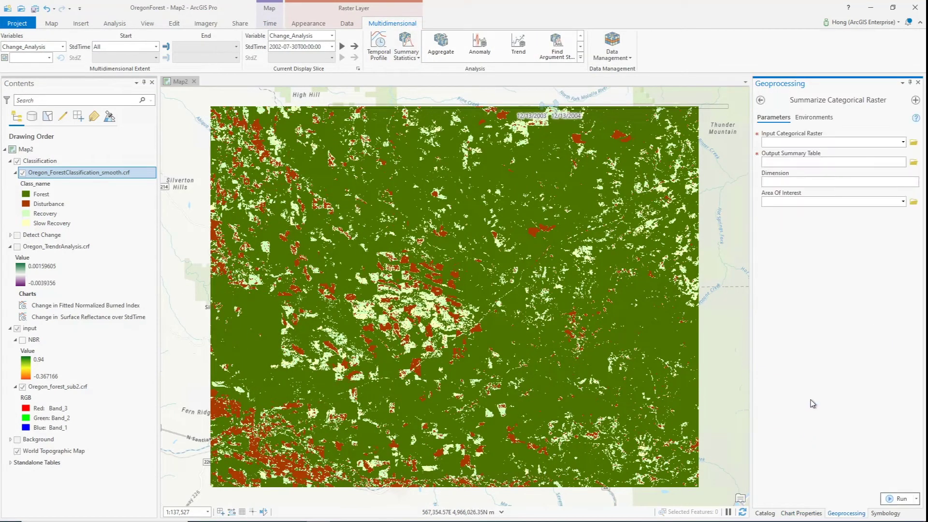
click(903, 142)
click(807, 154)
double_click(851, 162)
text(summary)
click(899, 498)
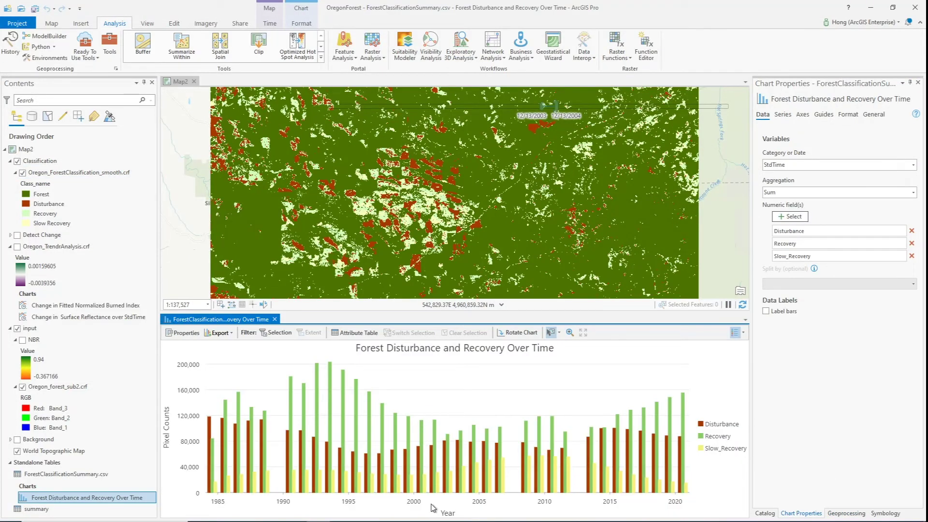